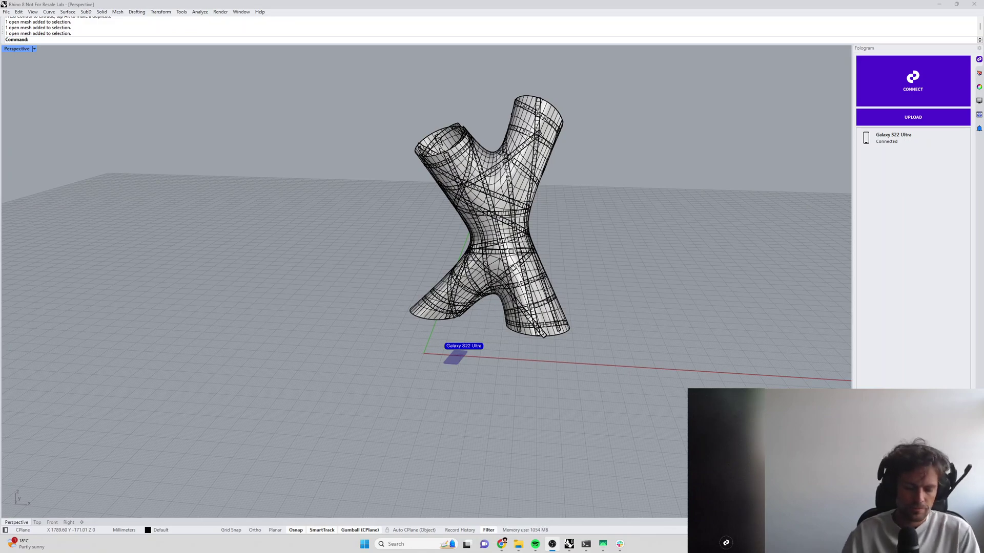
# Step: Hide the branching surface mesh to expose the strips around it, and undo the hide
pyautogui.moveTo(481, 263); pyautogui.dragTo(449, 219, button='right')
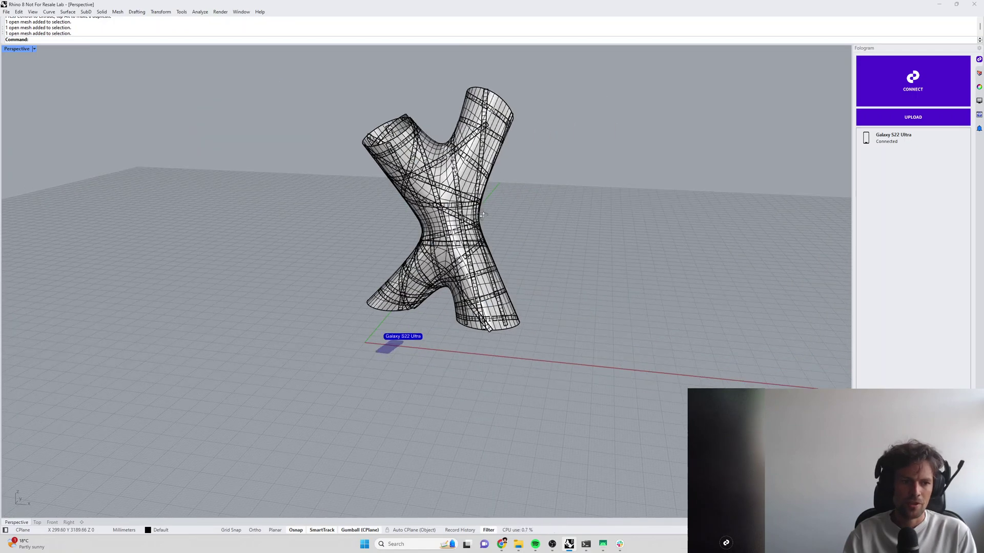
pyautogui.scroll(3, 449, 219)
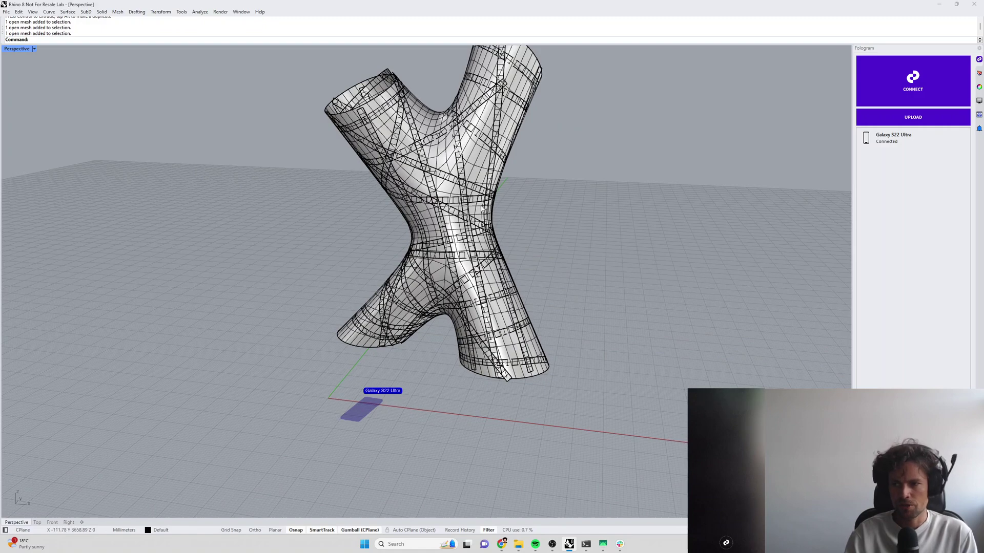
pyautogui.click(445, 185)
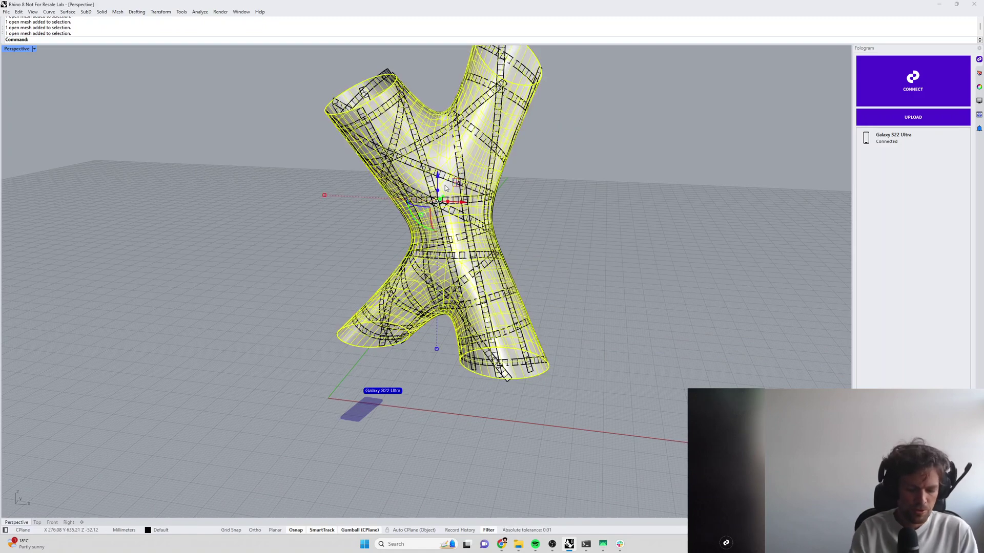
pyautogui.hotkey('ctrl', 'h')
pyautogui.hotkey('ctrl', 'z')
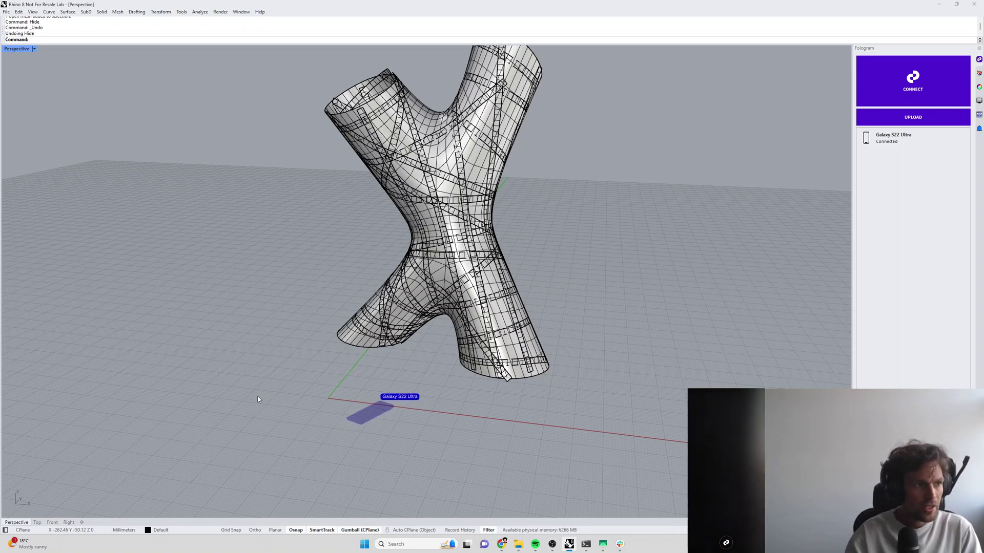
# Step: Place an XR marker at the origin 0,0,0 with XRMarker and label it F3
pyautogui.write('XRMarker')
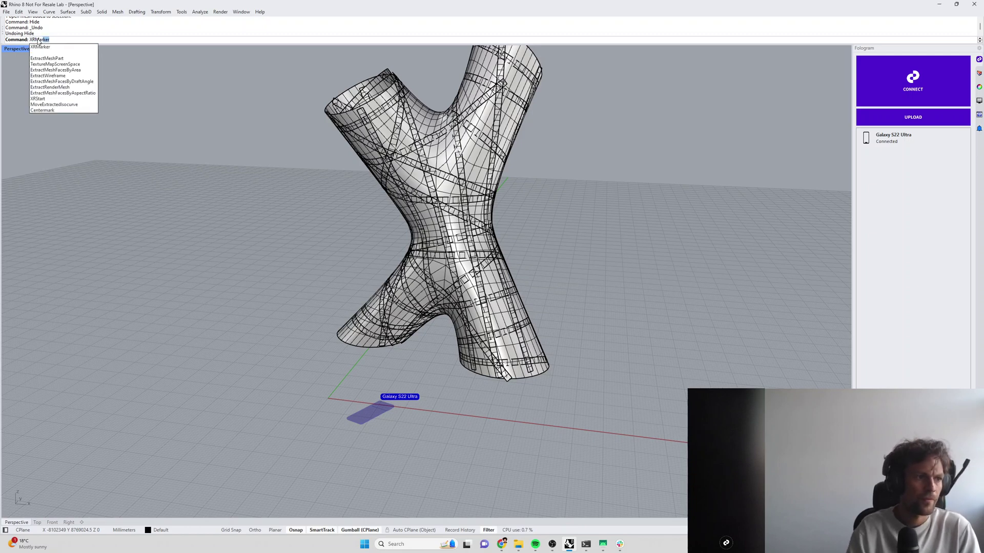
pyautogui.press('Return')
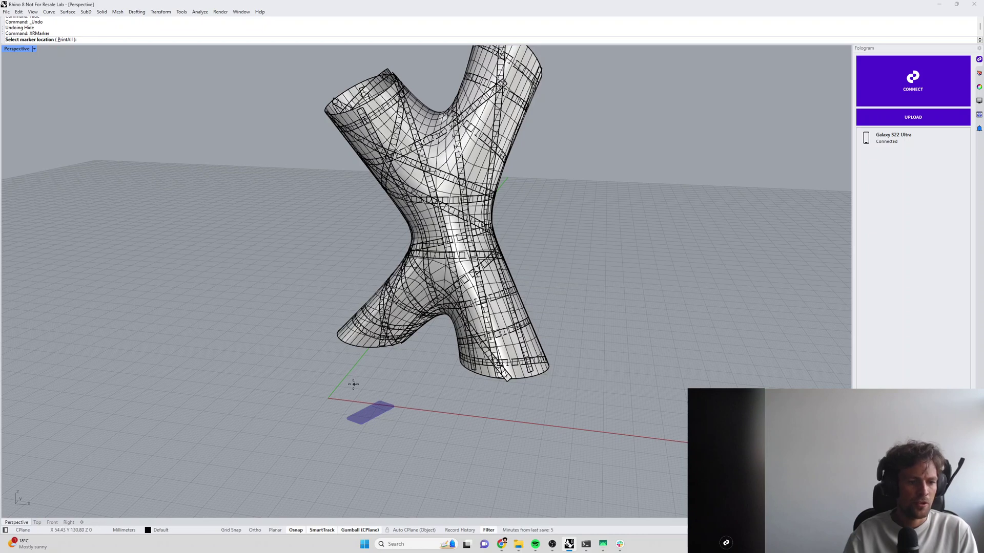
pyautogui.write('0,0')
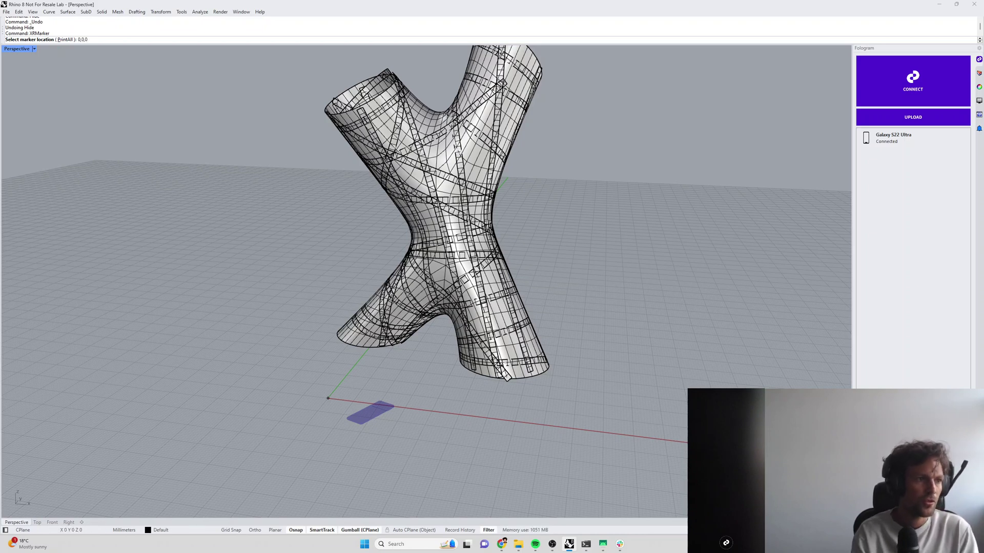
pyautogui.press('Return')
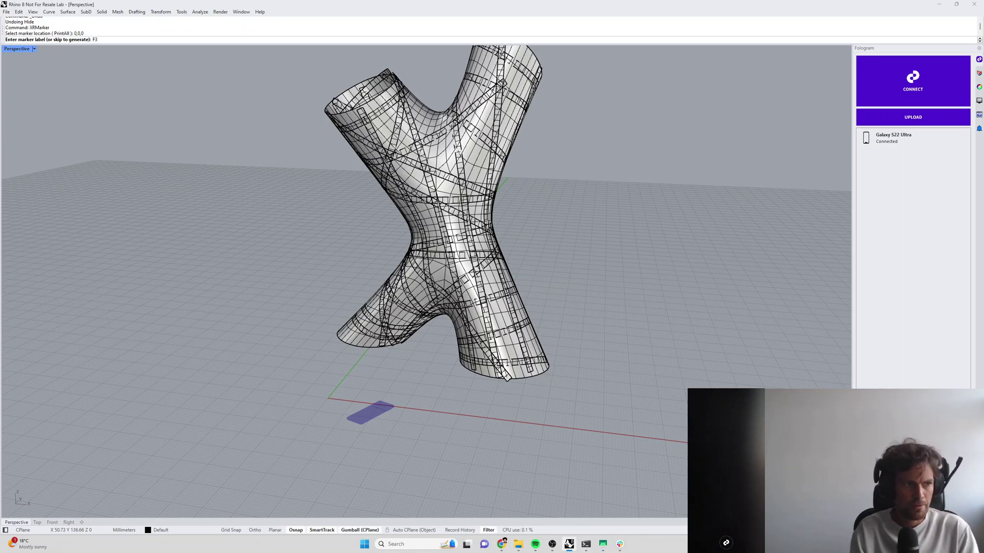
pyautogui.press('Return')
pyautogui.scroll(2, 261, 367)
pyautogui.press('Escape')
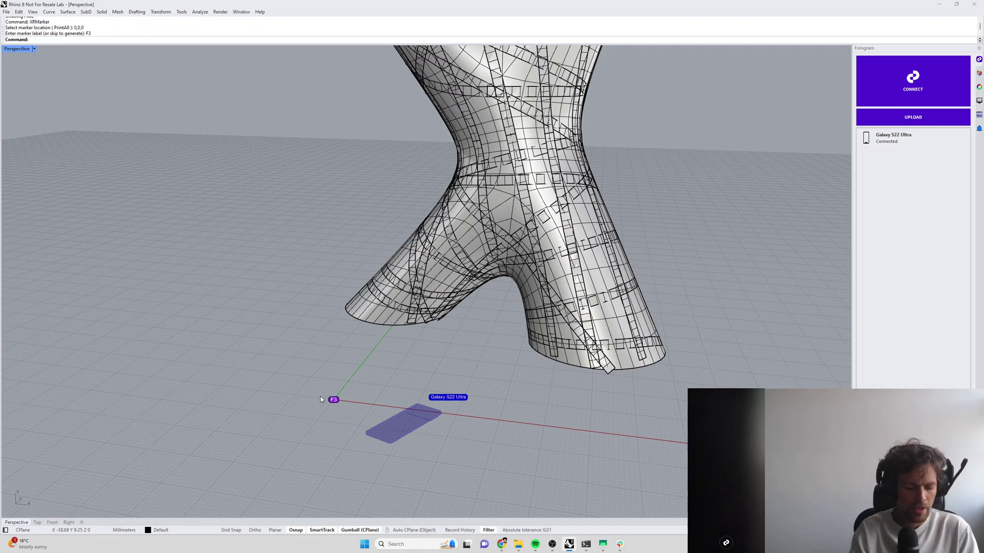
# Step: Place a second XR marker at 1500,0,0 on the X axis and label it F4
pyautogui.press('Return')
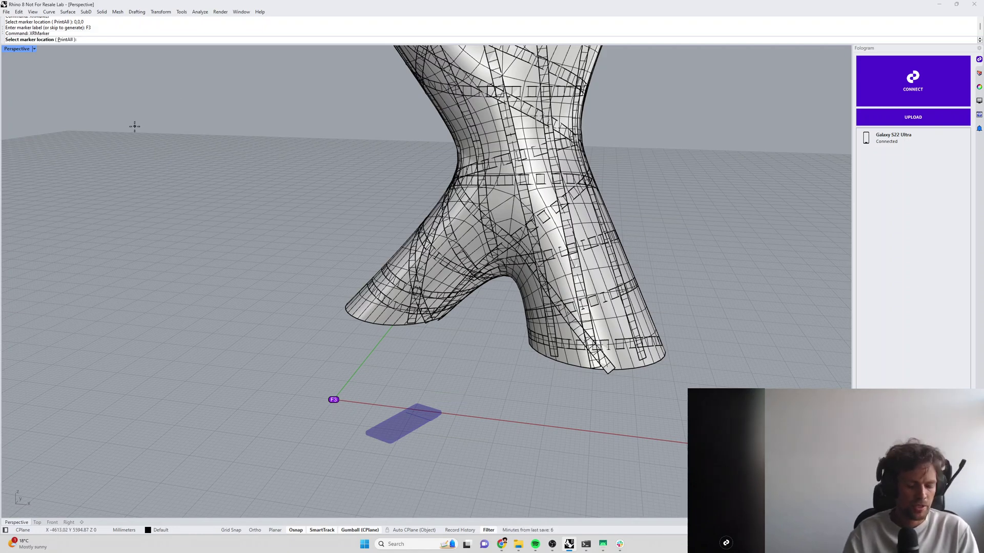
pyautogui.scroll(-4, 146, 226)
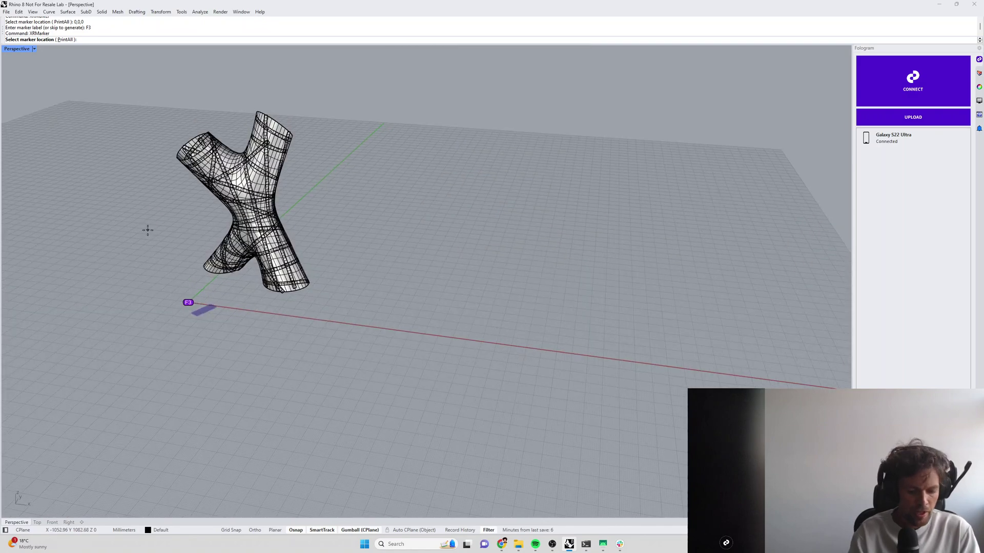
pyautogui.write('1500,0')
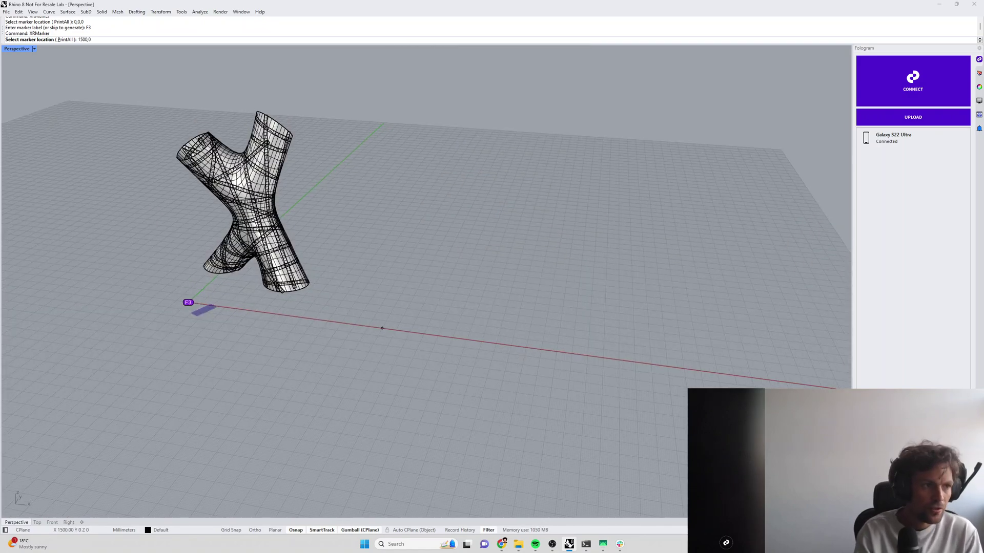
pyautogui.write(',0')
pyautogui.press('Return')
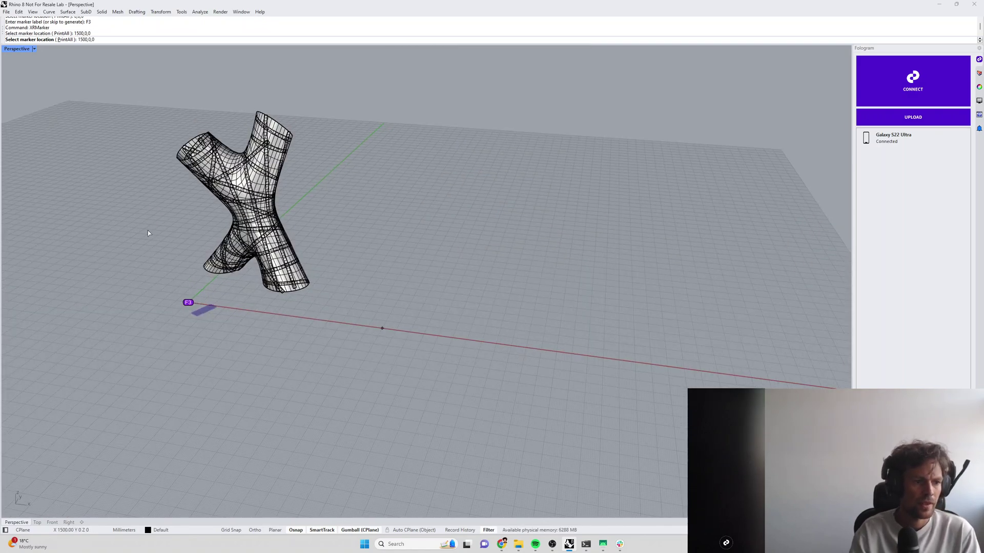
pyautogui.write('F4')
pyautogui.press('Return')
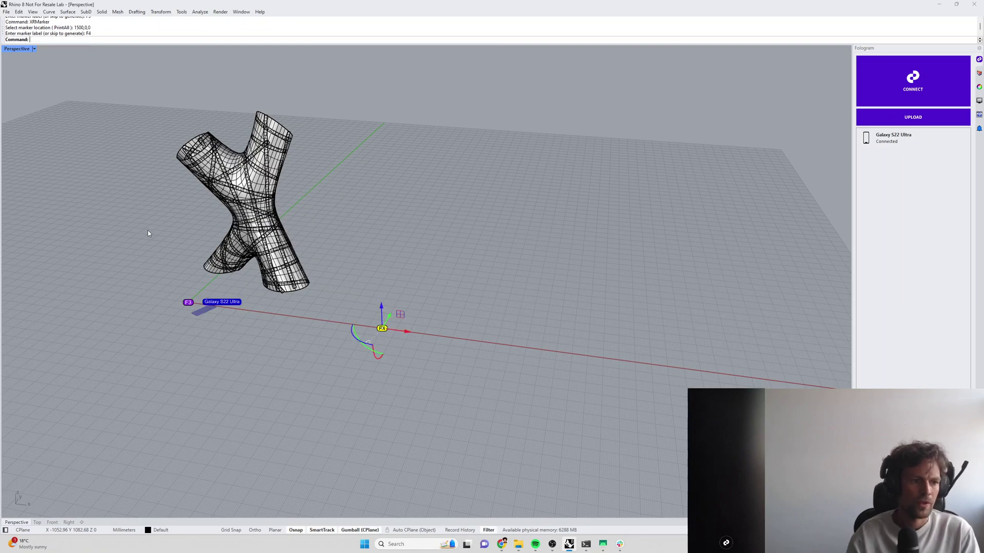
pyautogui.scroll(3, 297, 353)
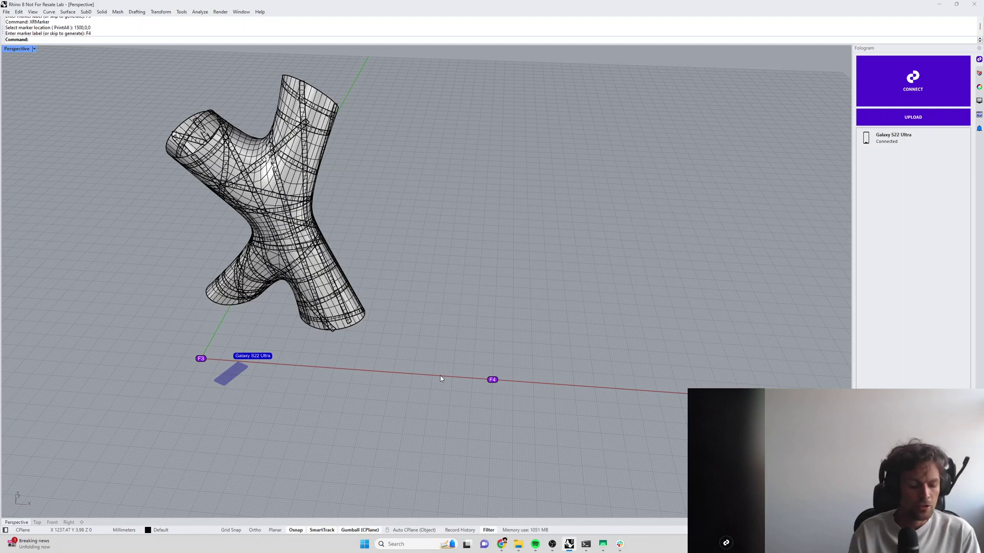
pyautogui.write('XR')
pyautogui.press('Return')
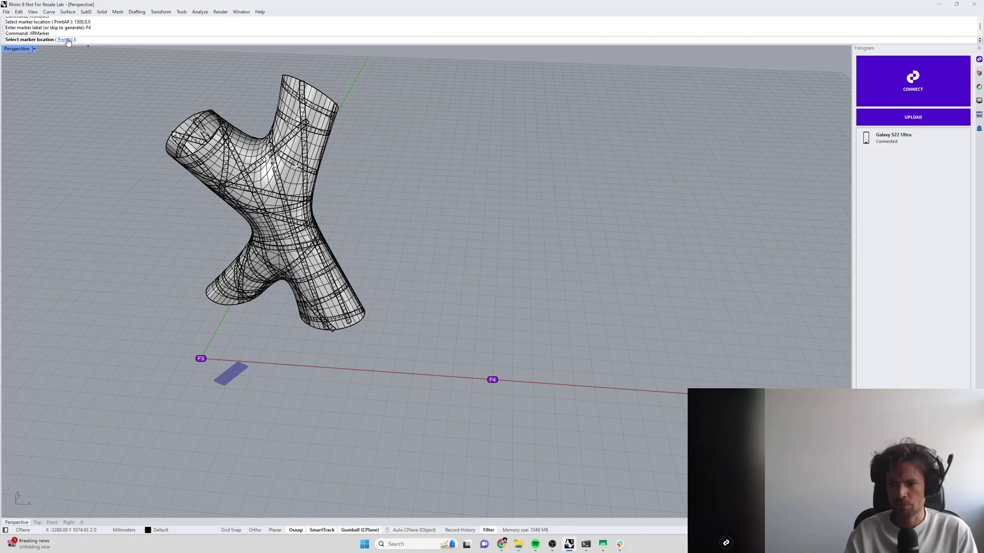
pyautogui.press('Return')
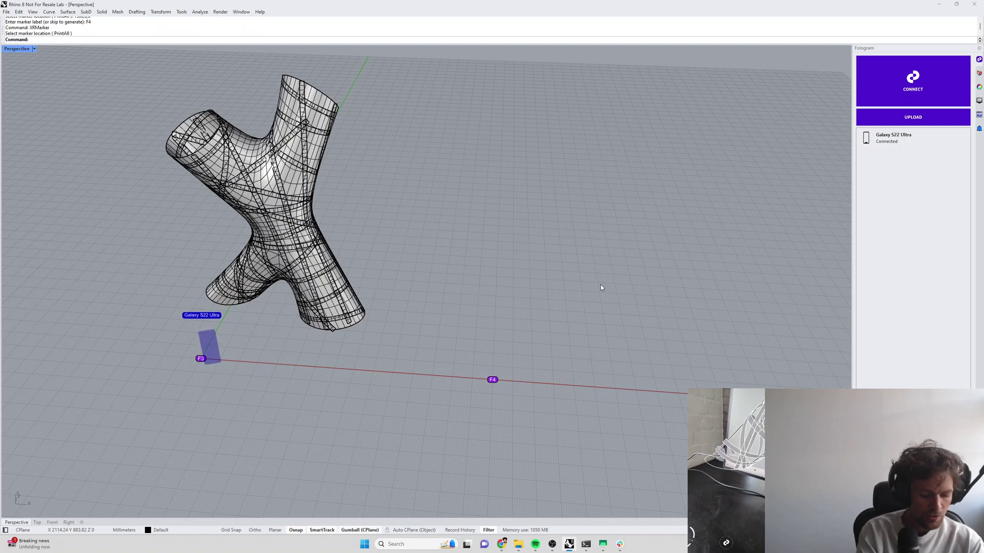
# Step: Stop the running XR session with XRStop and reconnect the phone to a new Fologram session
pyautogui.write('XRStop')
pyautogui.press('Return')
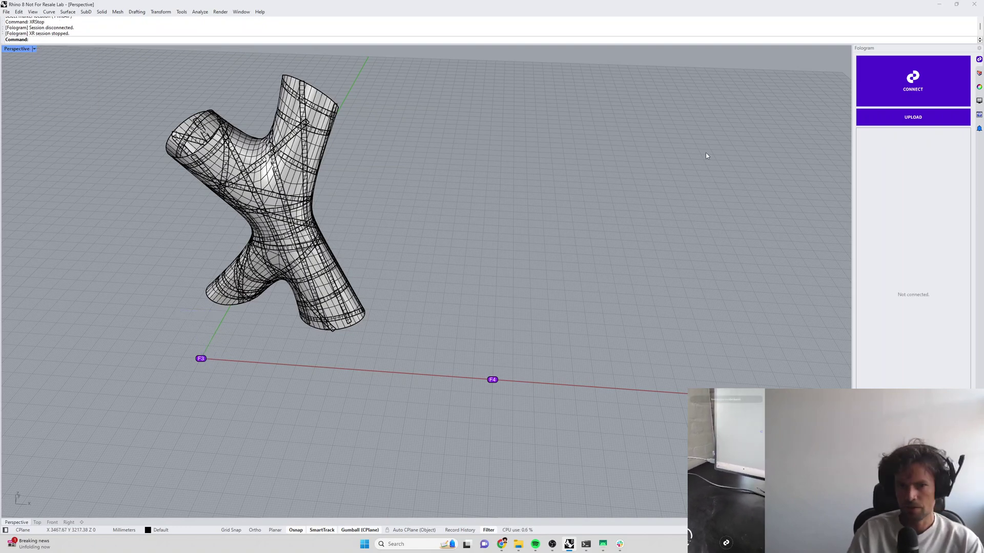
pyautogui.click(907, 89)
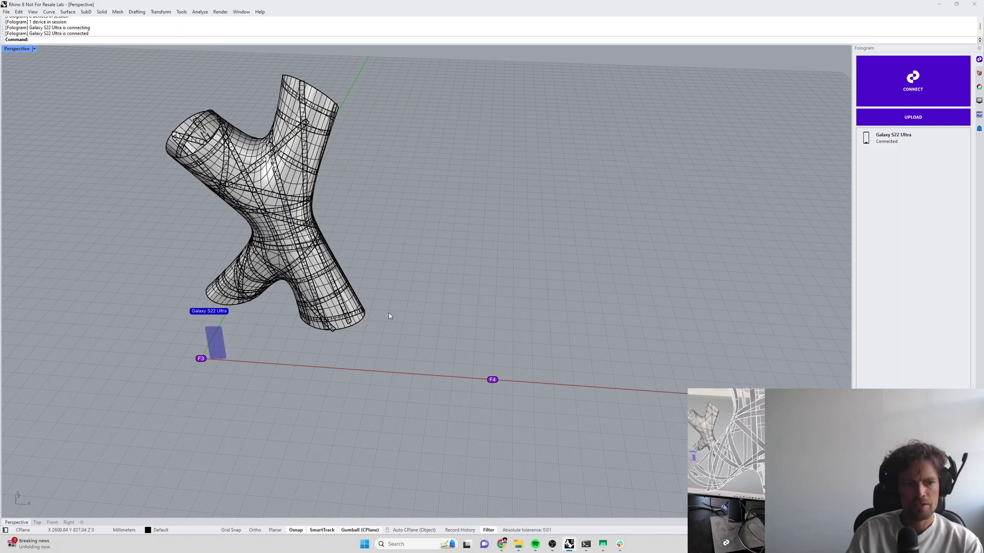
# Step: Inspect the F3 and F4 markers and the tracked phone's position relative to the base of the model
pyautogui.moveTo(155, 343); pyautogui.dragTo(232, 388)
pyautogui.moveTo(450, 343); pyautogui.dragTo(523, 402)
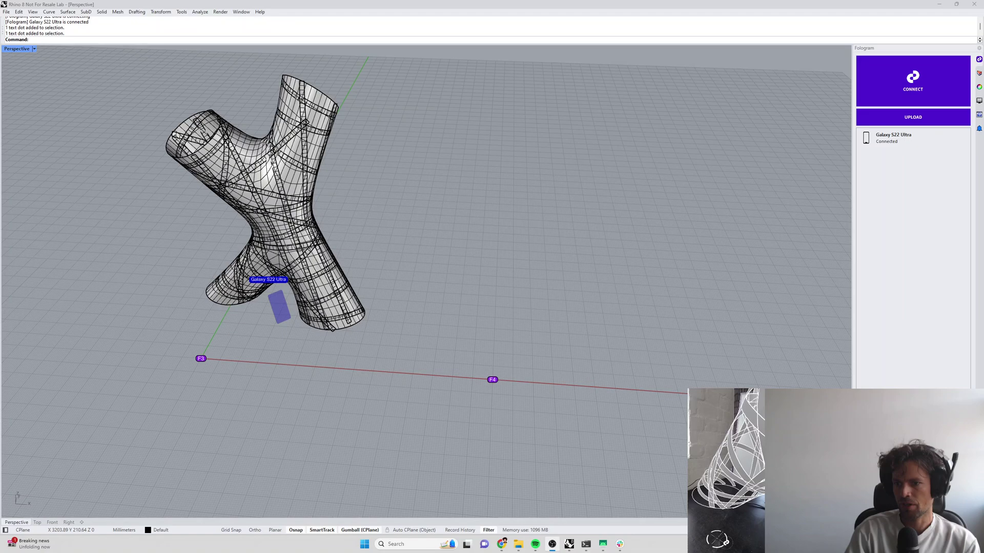
pyautogui.scroll(5, 266, 322)
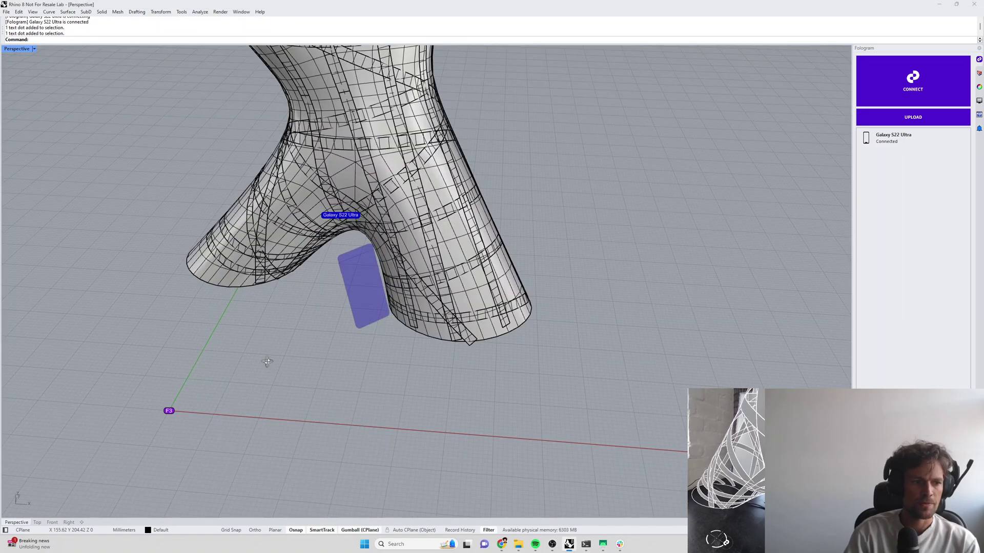
pyautogui.scroll(-8, 262, 390)
pyautogui.scroll(4, 260, 416)
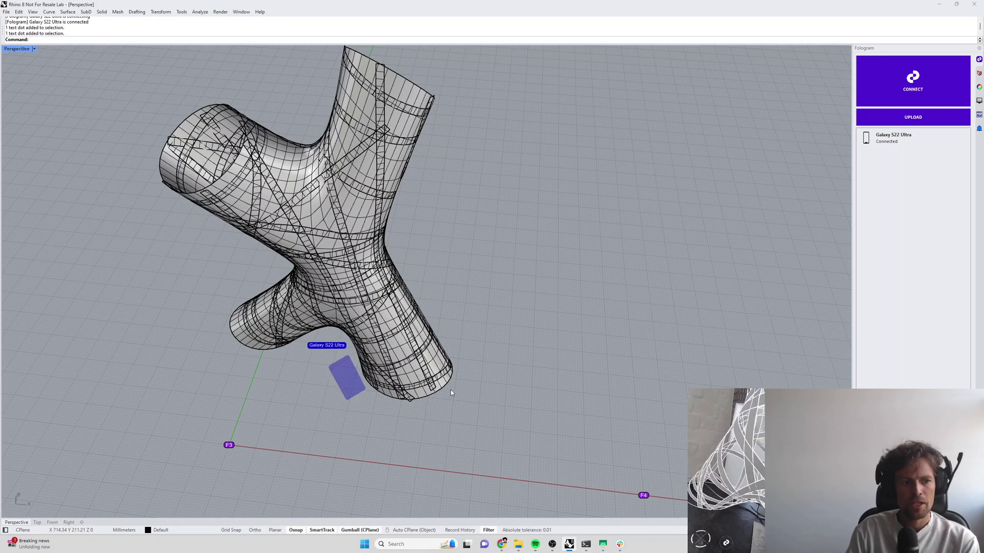
pyautogui.moveTo(451, 393); pyautogui.dragTo(541, 365, button='right')
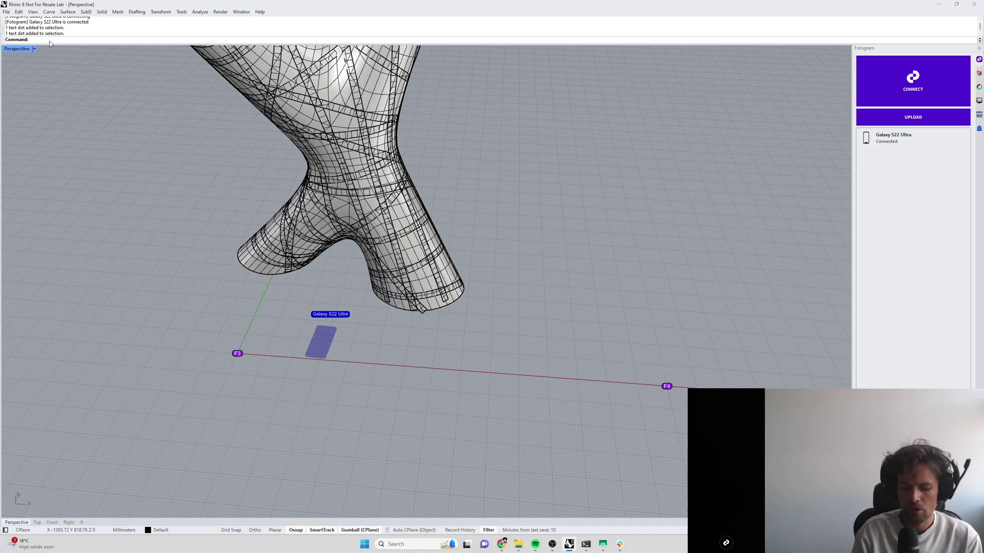
# Step: Review the session's alignment and other options with XRProperties
pyautogui.write('XR')
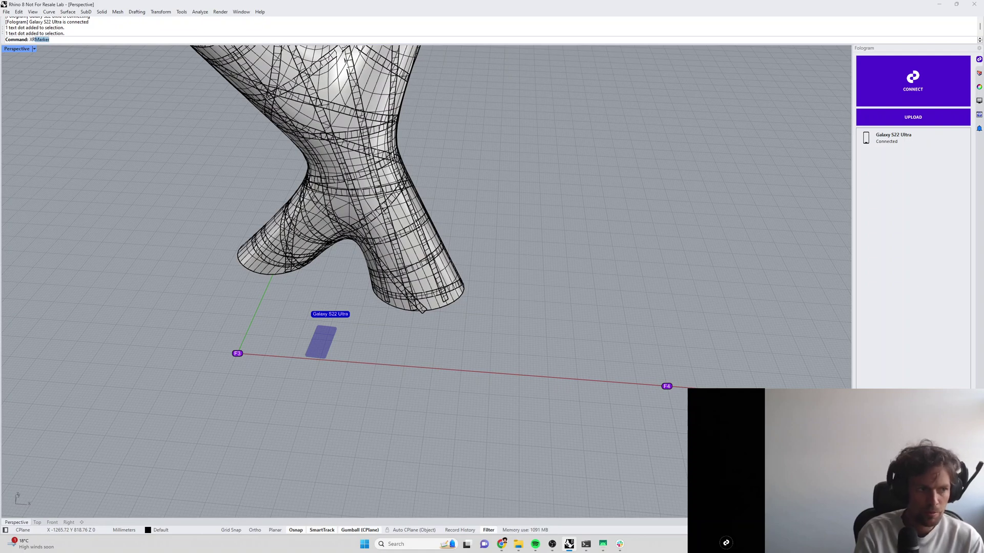
pyautogui.write('Pro')
pyautogui.press('Return')
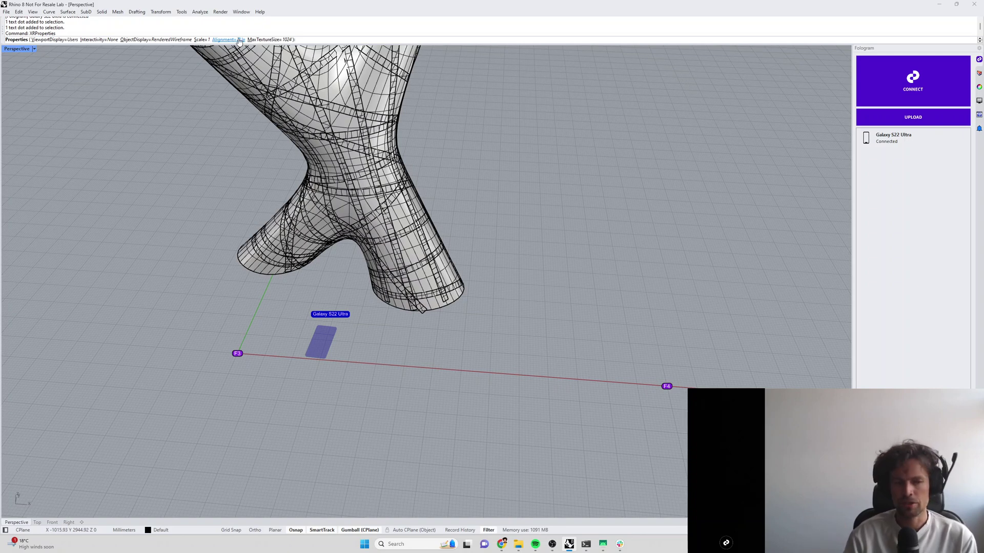
pyautogui.press('Return')
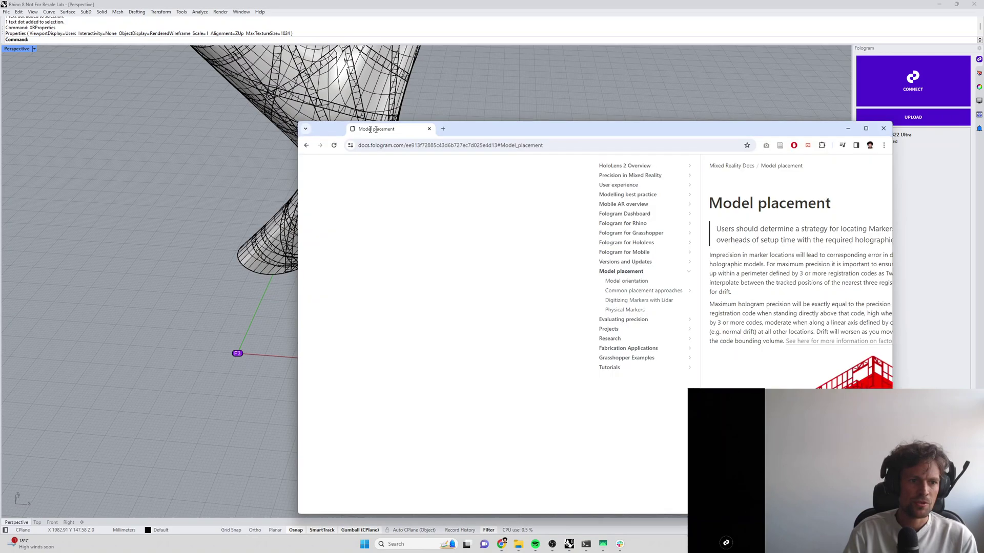
# Step: Switch to the Fologram Docs page on model placement and examine the precision diagrams for the different marker layouts
pyautogui.moveTo(373, 125); pyautogui.dragTo(277, 92)
pyautogui.moveTo(354, 92); pyautogui.dragTo(207, 64)
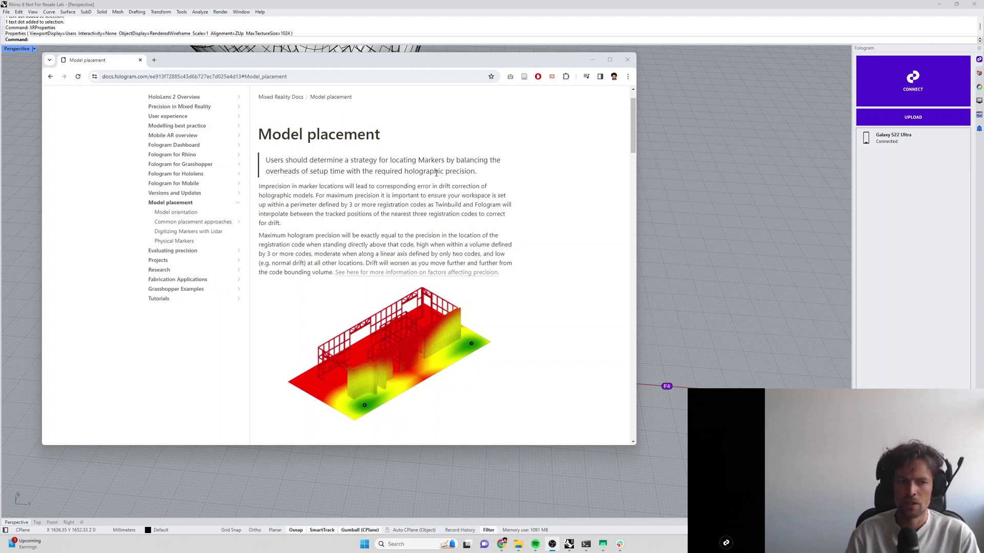
pyautogui.scroll(-1, 436, 357)
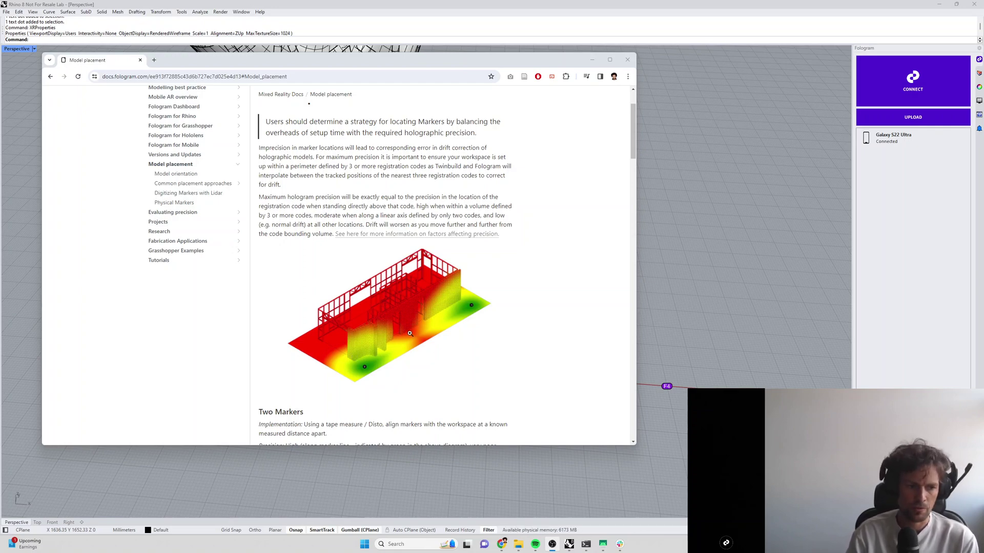
pyautogui.scroll(-6, 410, 334)
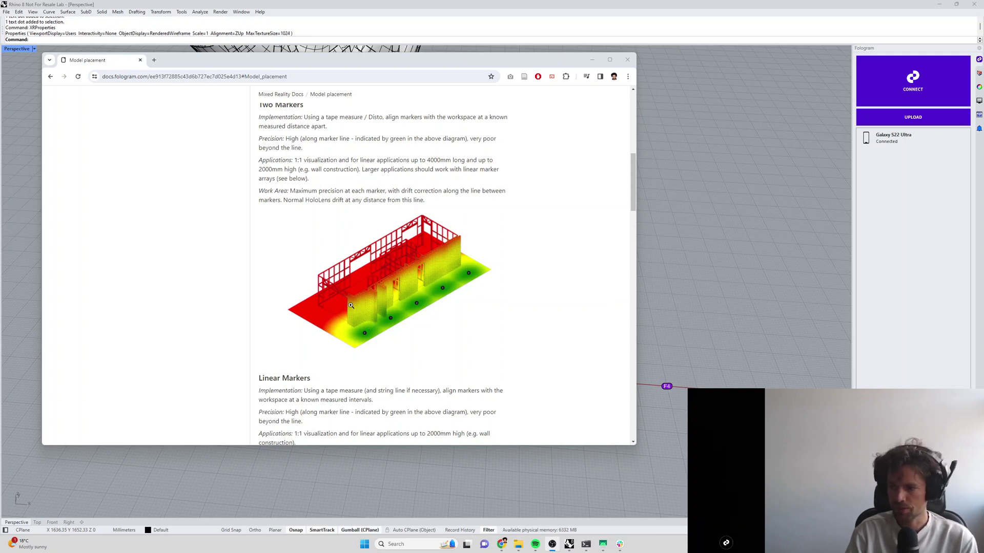
pyautogui.scroll(-5, 415, 309)
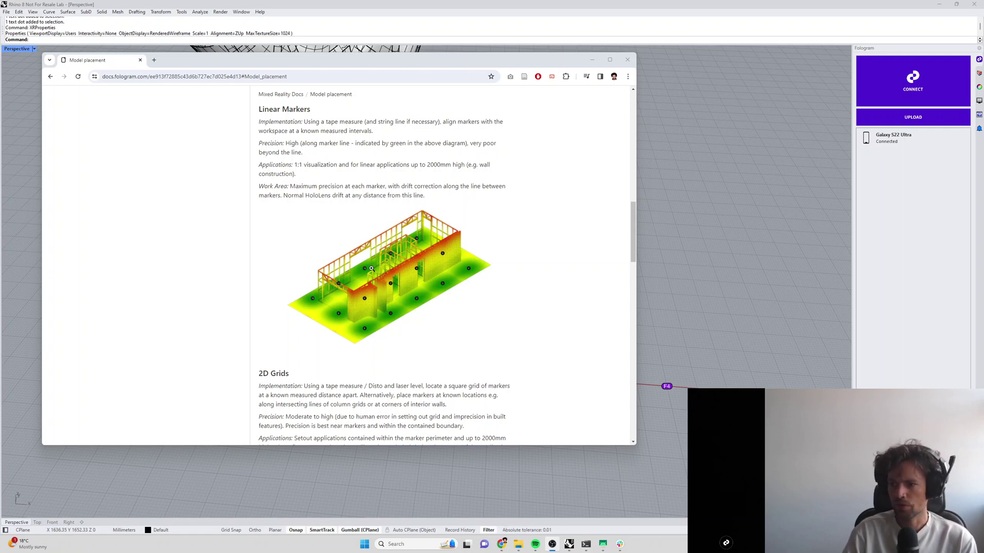
pyautogui.scroll(-4, 372, 269)
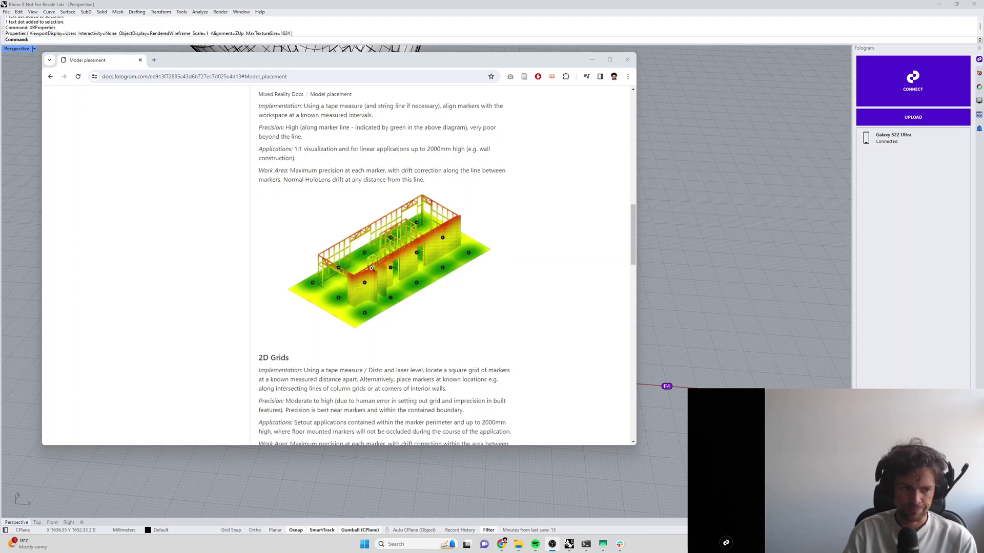
pyautogui.scroll(-1, 371, 268)
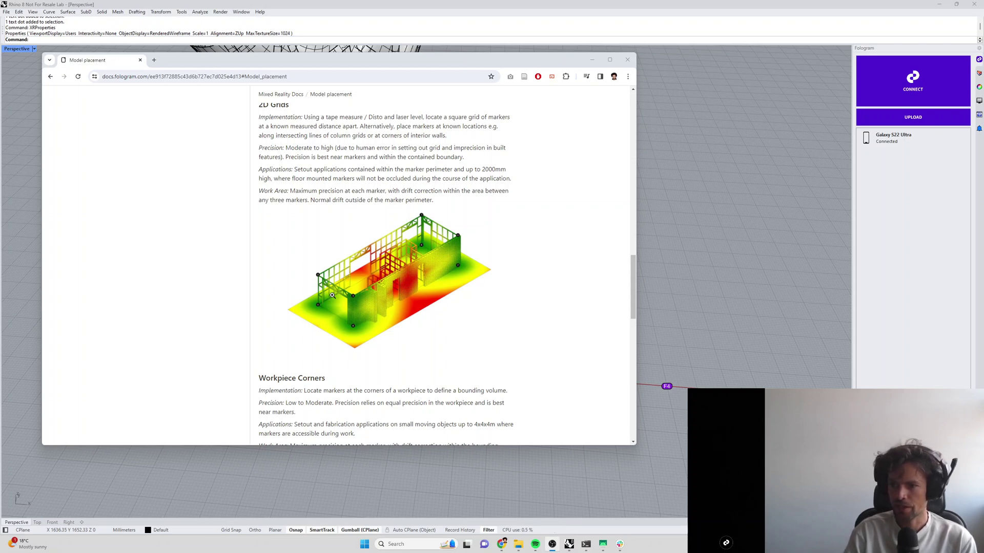
pyautogui.scroll(-5, 332, 296)
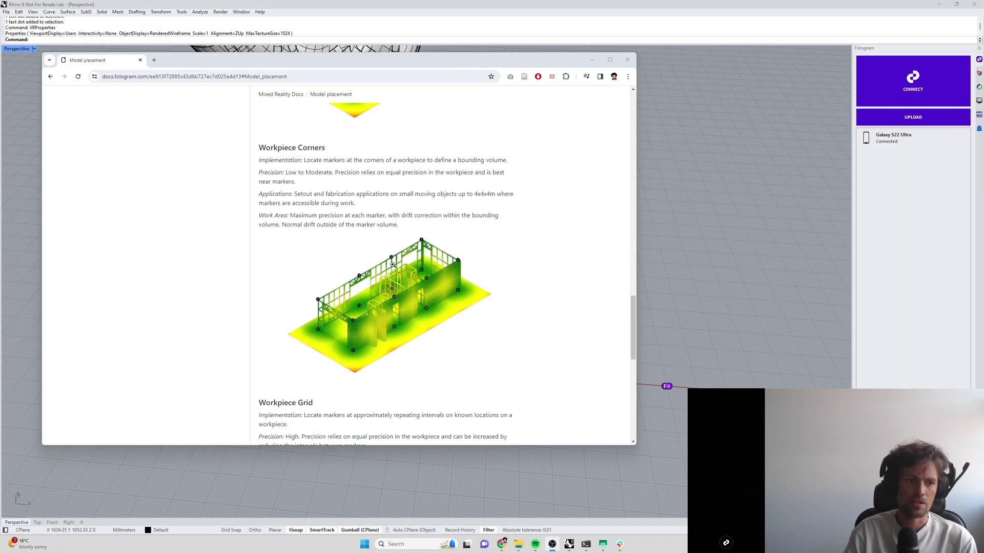
pyautogui.scroll(-2, 416, 259)
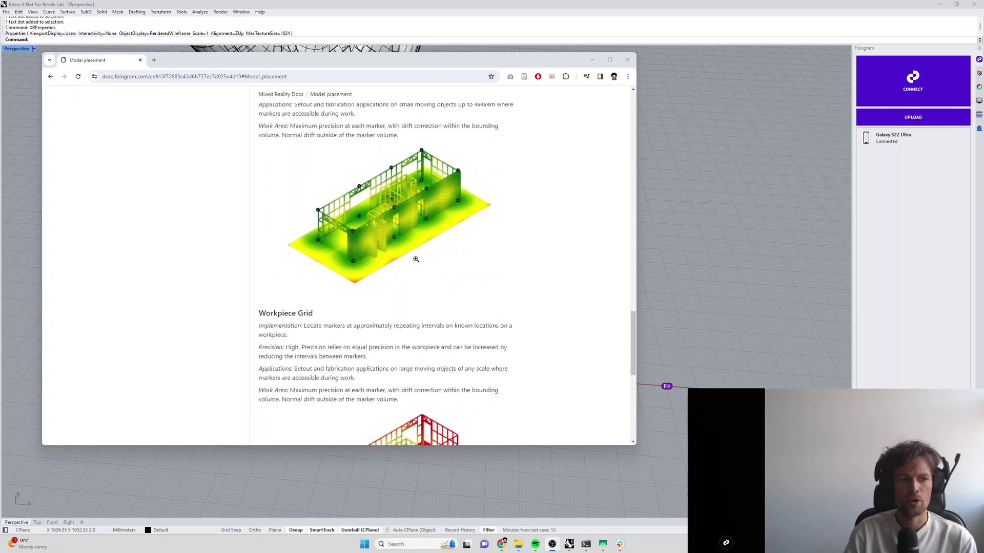
pyautogui.scroll(-4, 416, 260)
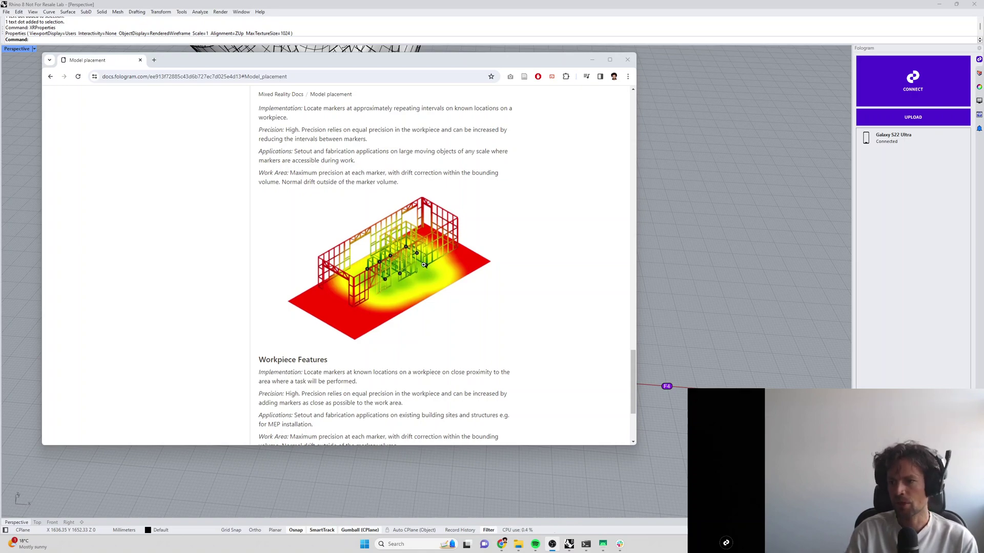
pyautogui.scroll(-12, 423, 265)
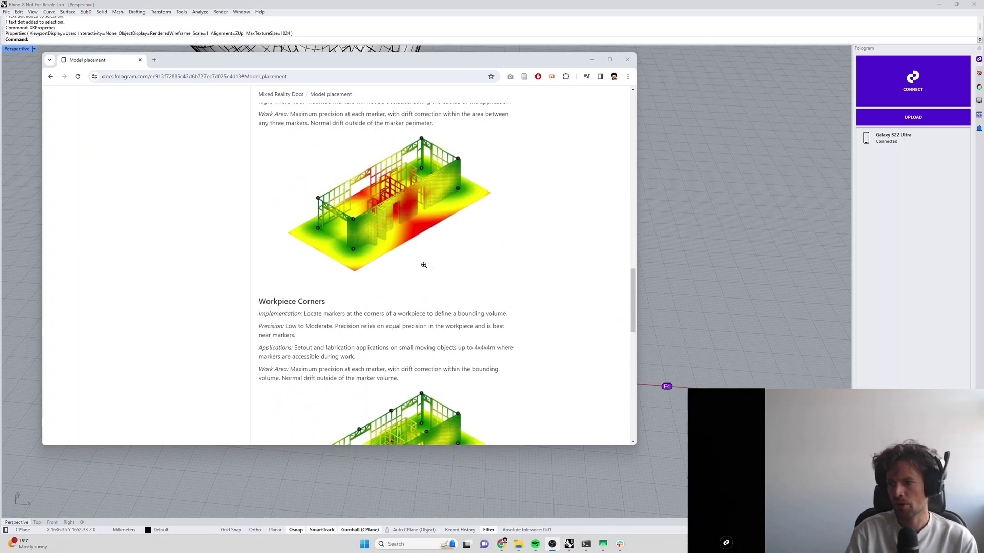
pyautogui.scroll(5, 422, 261)
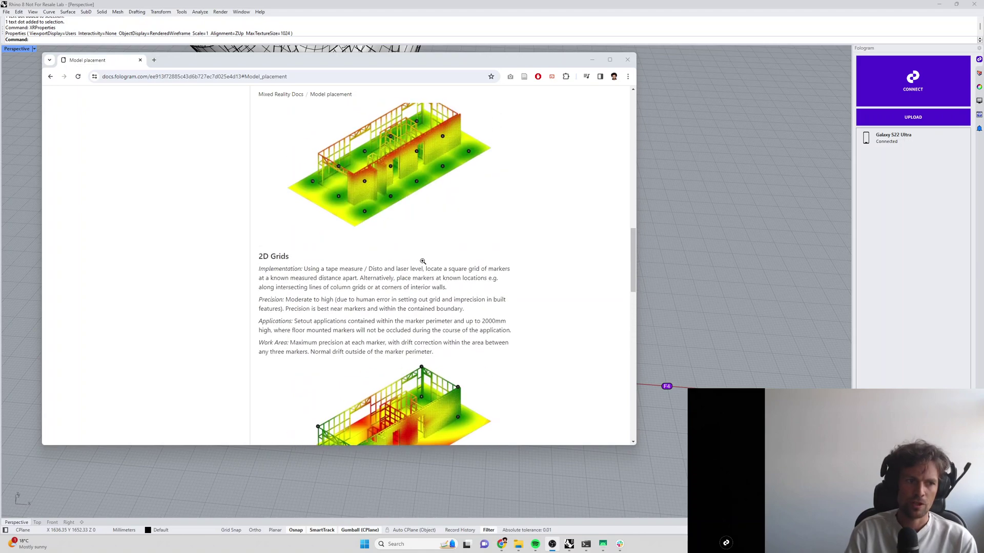
pyautogui.scroll(10, 422, 261)
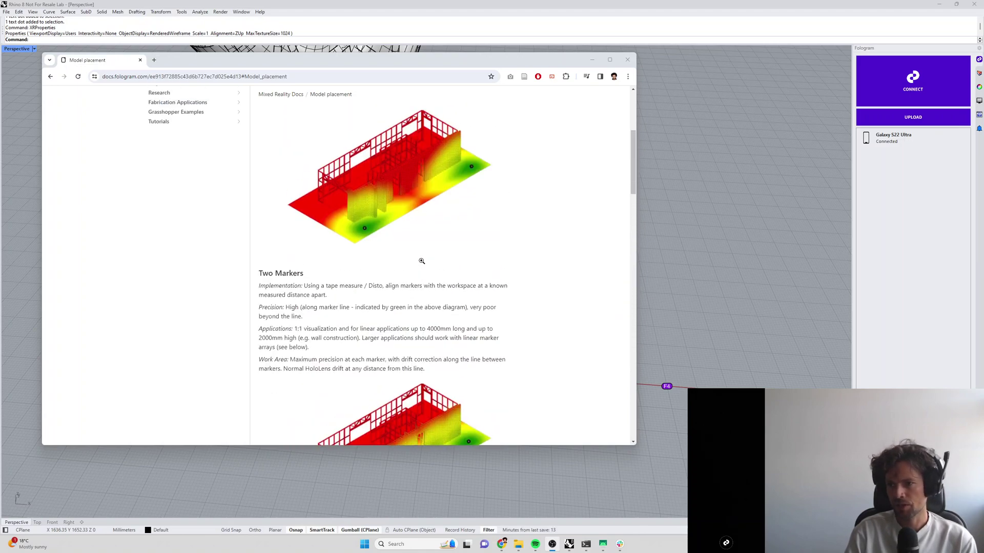
pyautogui.scroll(5, 421, 261)
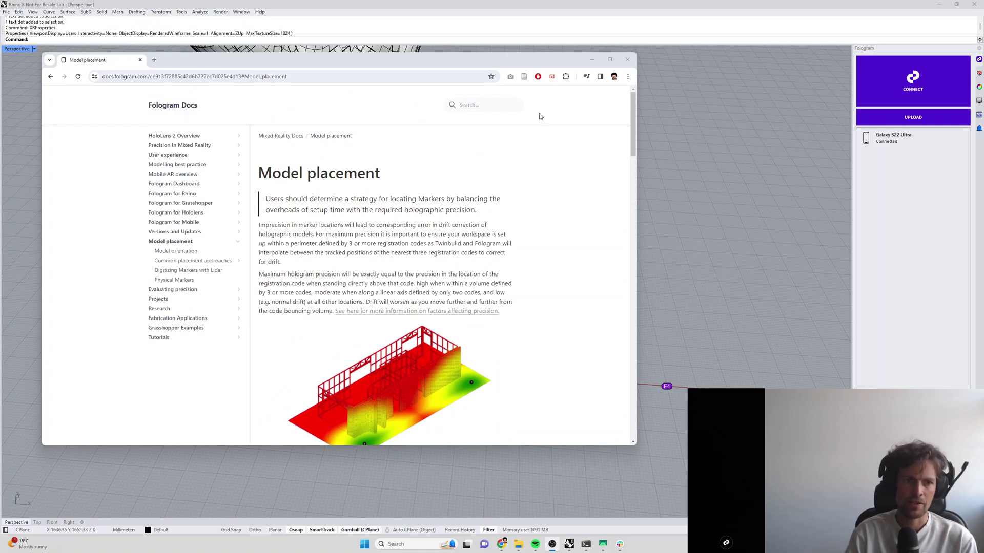
pyautogui.click(590, 61)
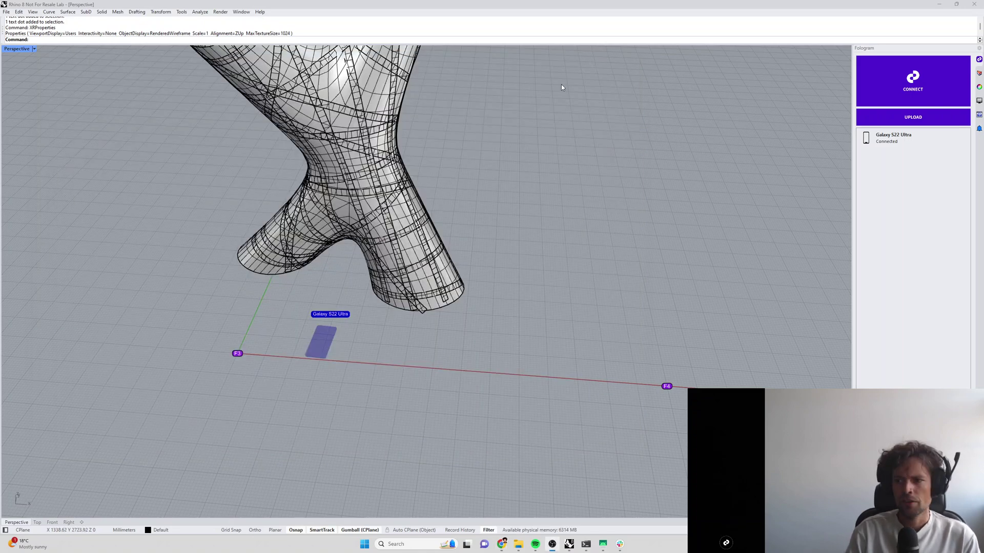